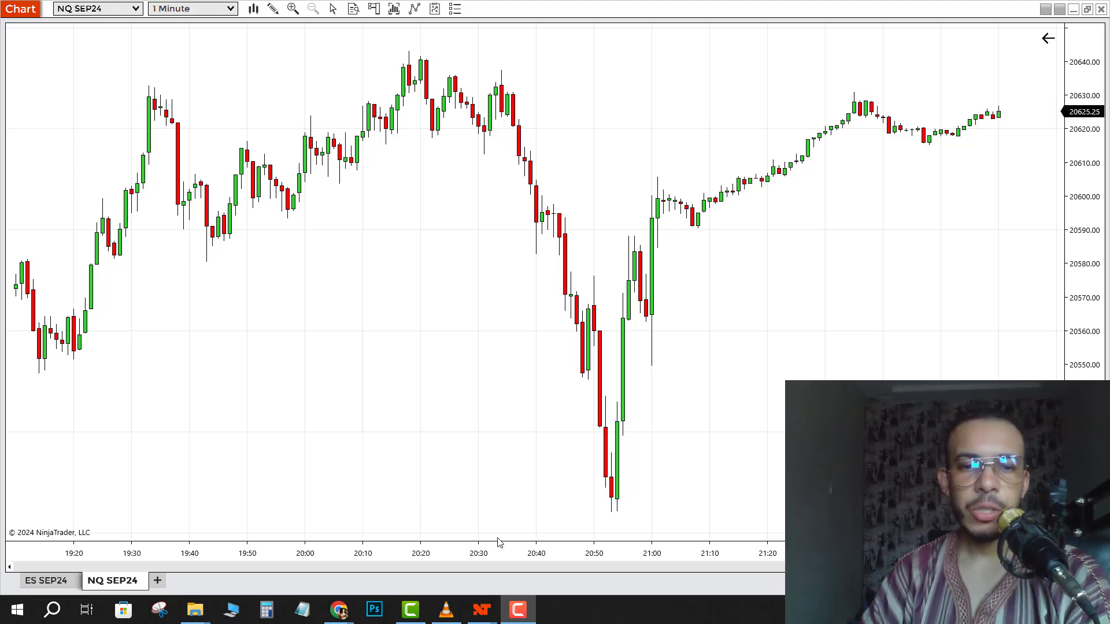
Bring the Control Center forward and disconnect the Simulation connection.
mouse_move(485, 616)
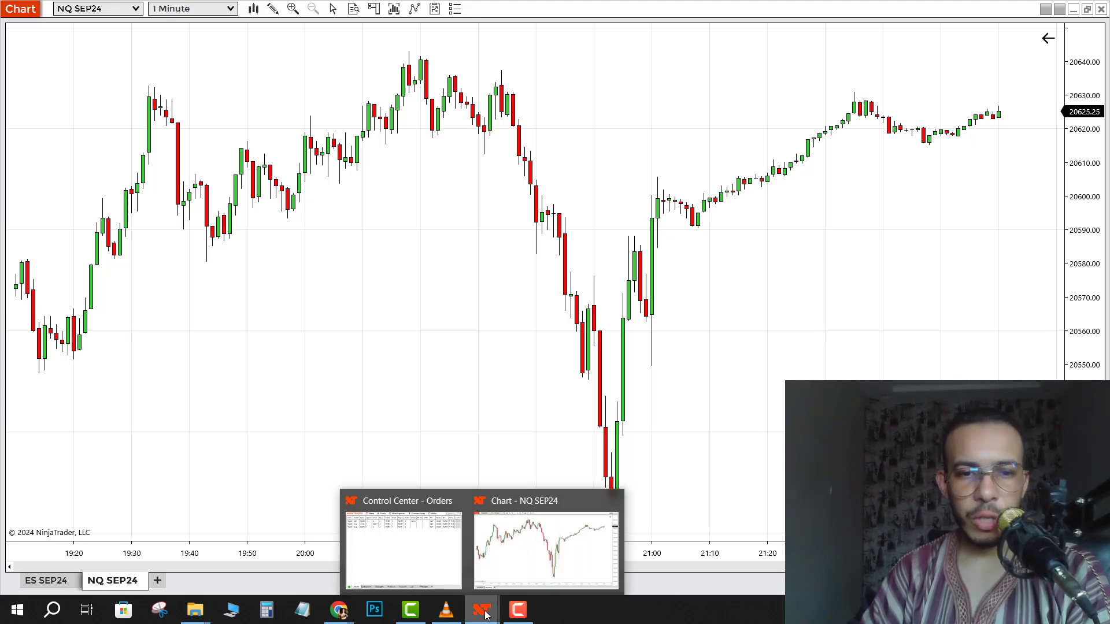
left_click(420, 551)
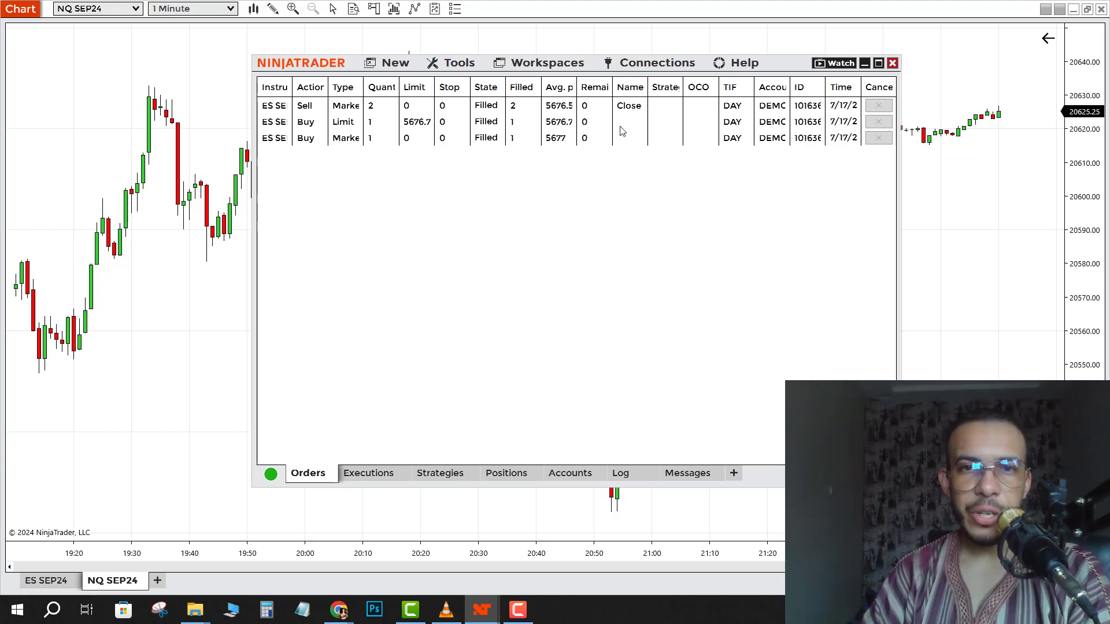
left_click(647, 68)
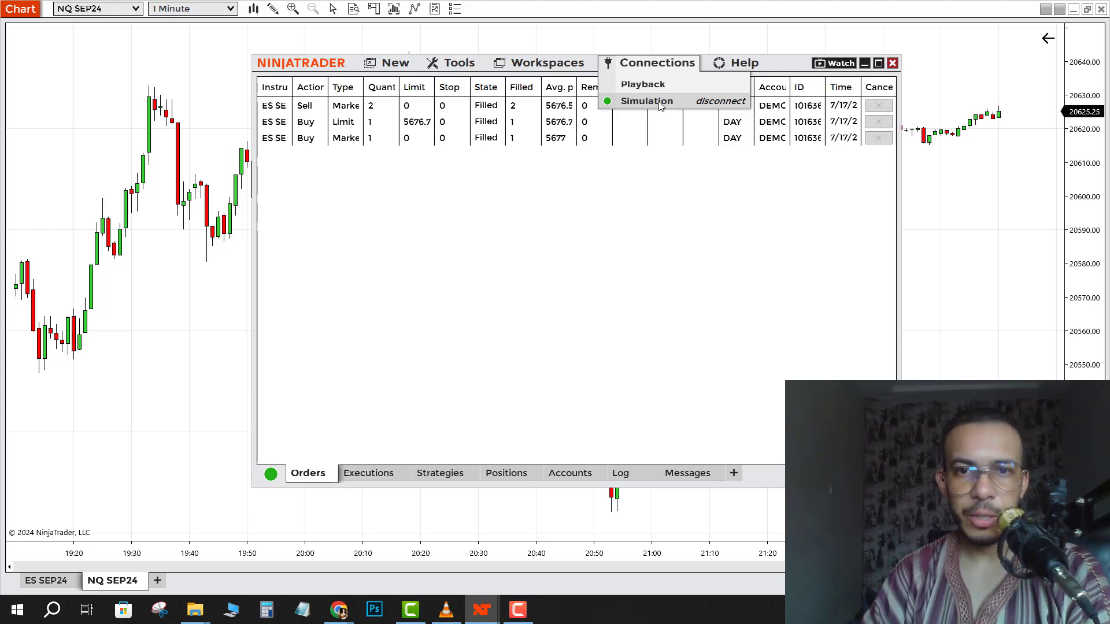
left_click(720, 102)
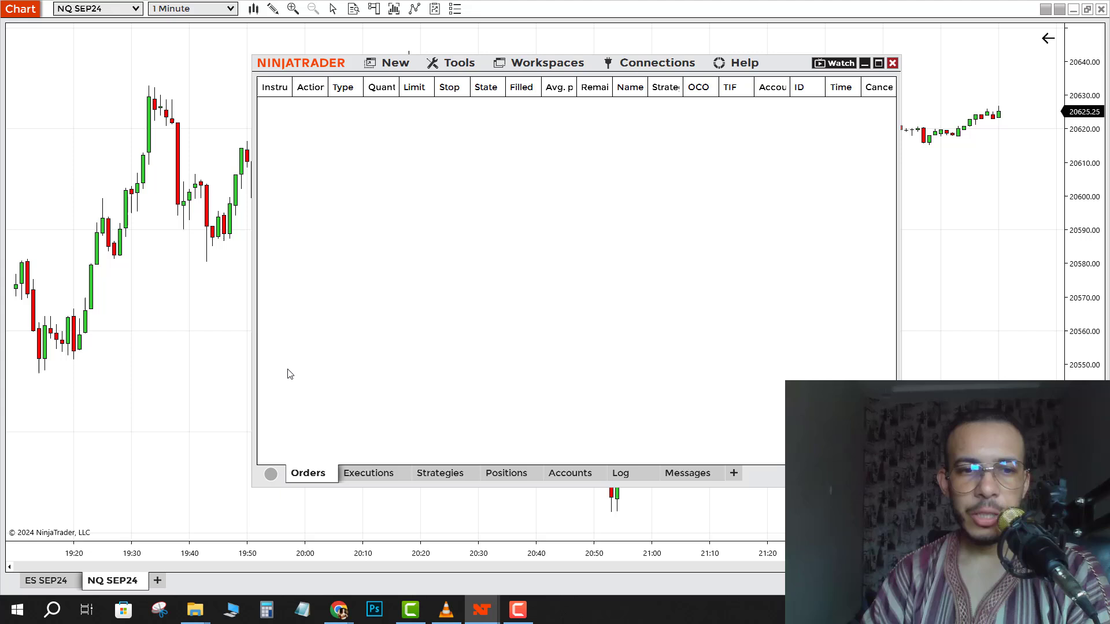
mouse_move(274, 476)
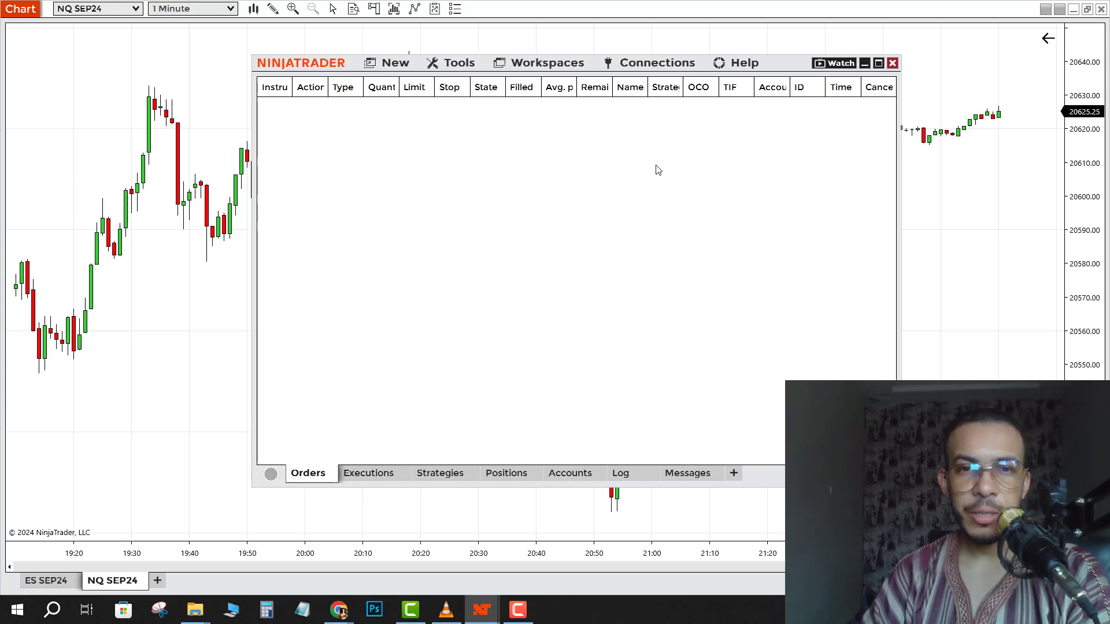
Connect to Playback and download NQ SEP24 Market Replay data for 07/16/2024.
left_click(666, 64)
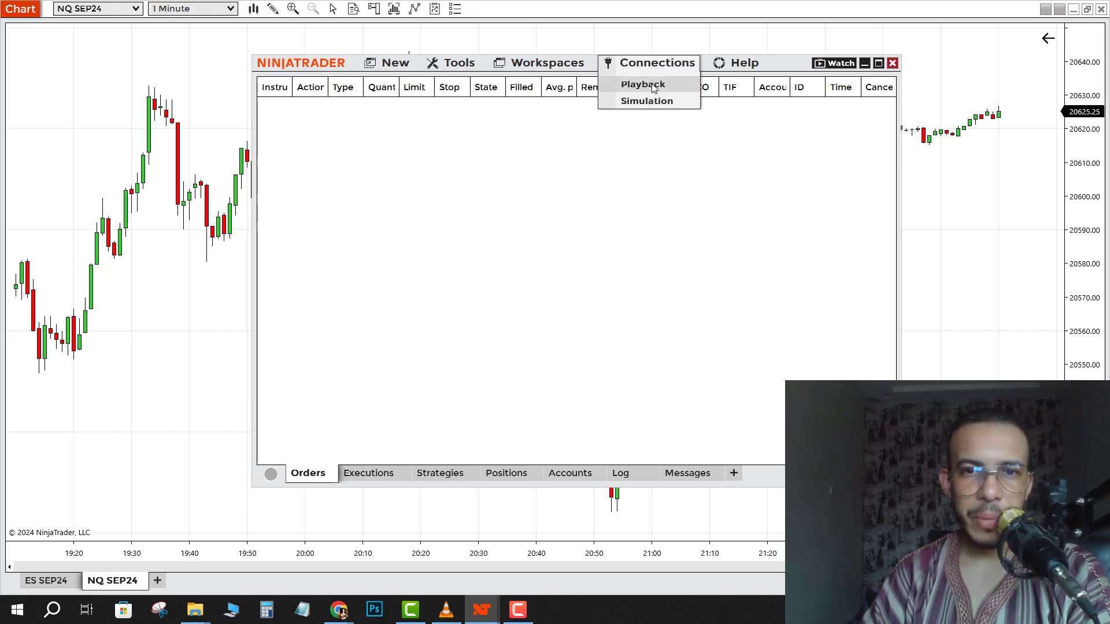
left_click(642, 85)
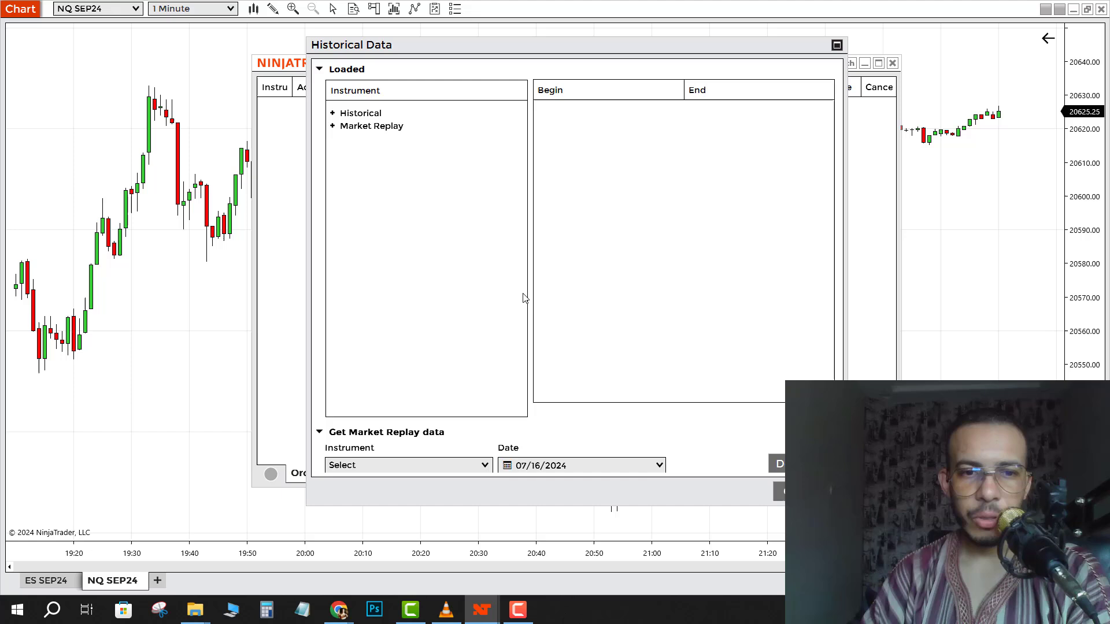
left_click(485, 466)
mouse_move(555, 399)
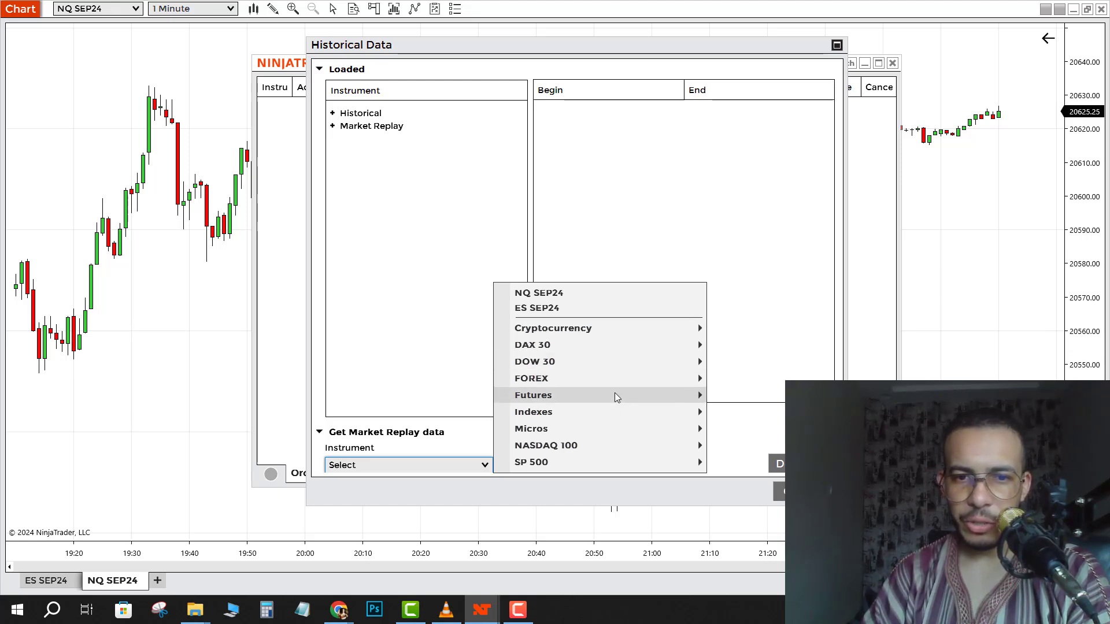
mouse_move(622, 394)
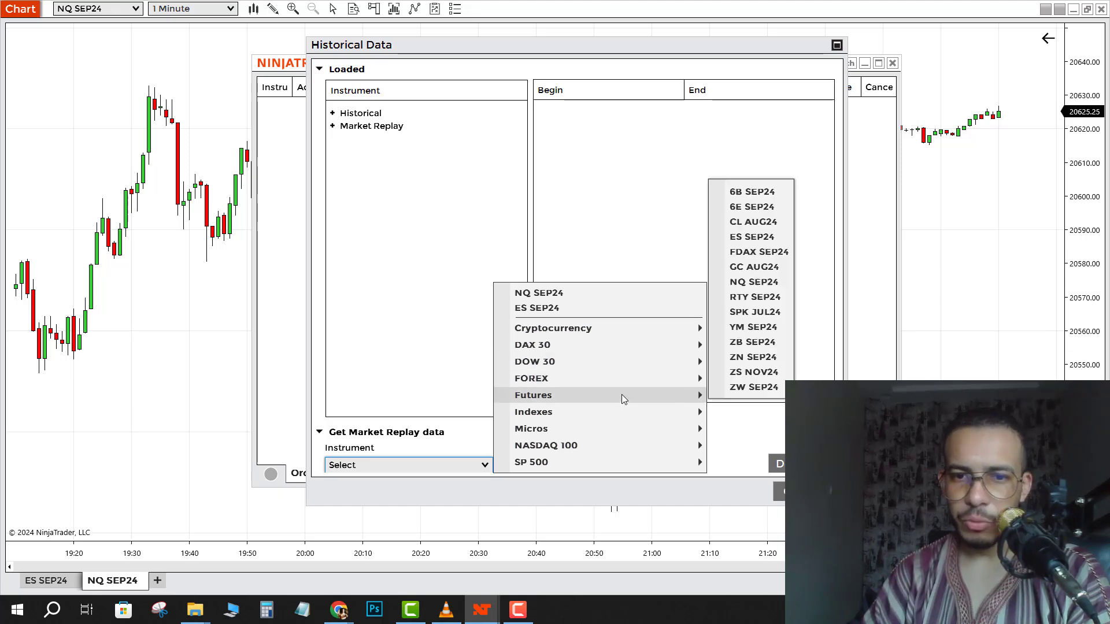
left_click(754, 283)
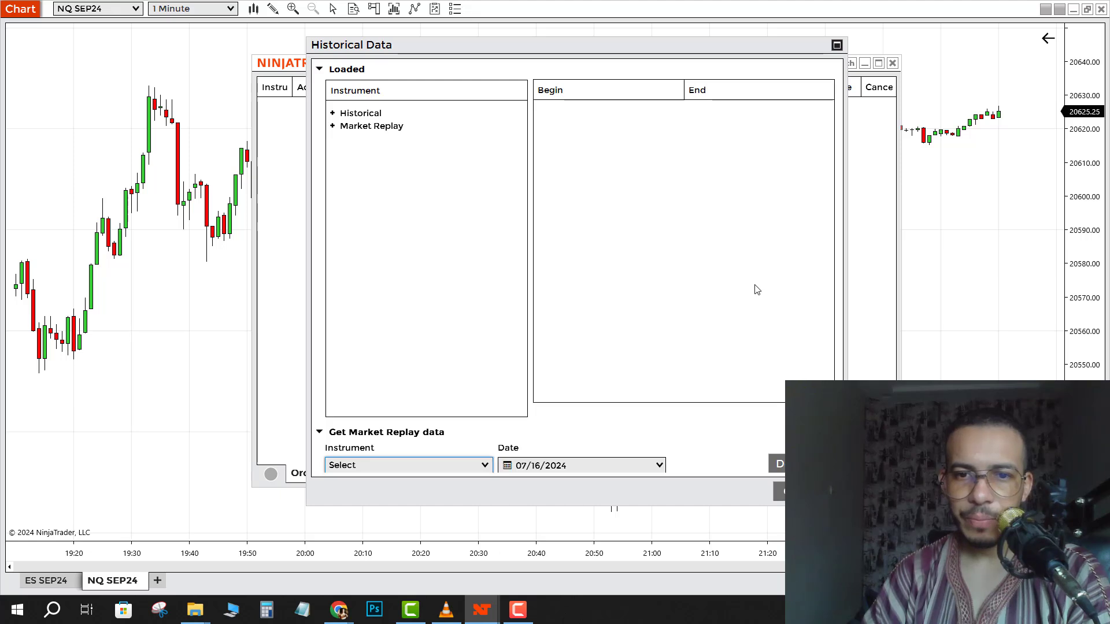
left_click(660, 466)
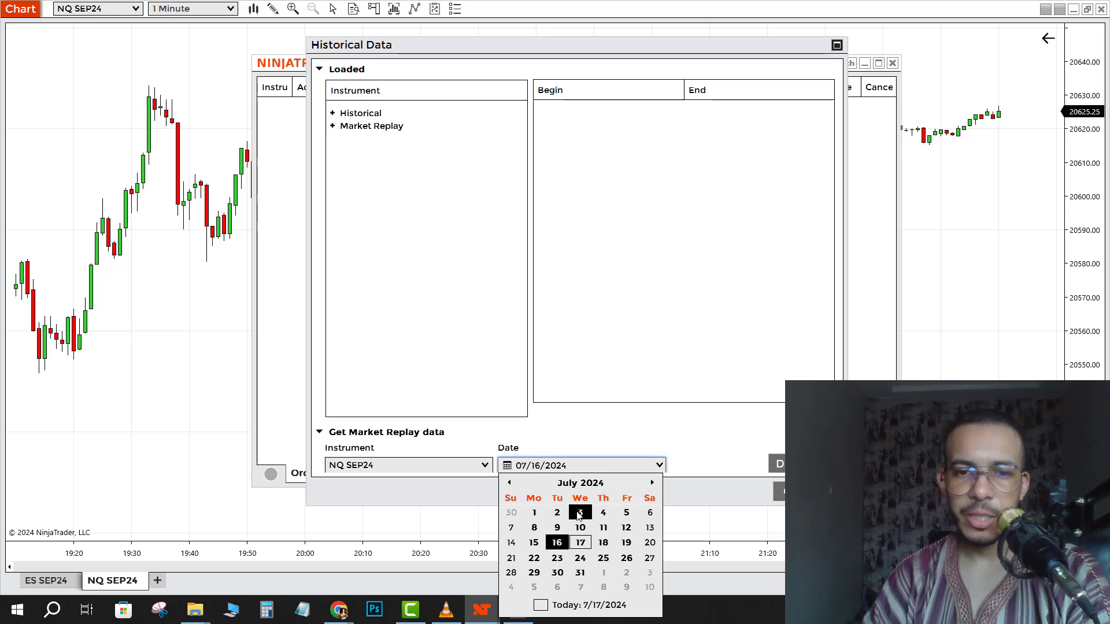
left_click(558, 543)
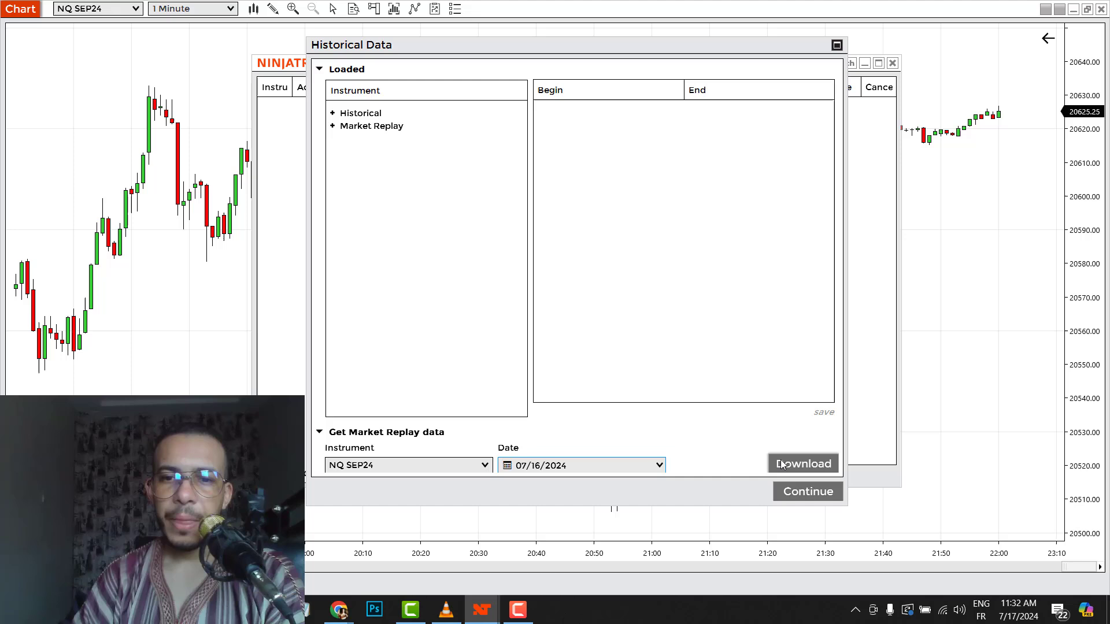
left_click(805, 463)
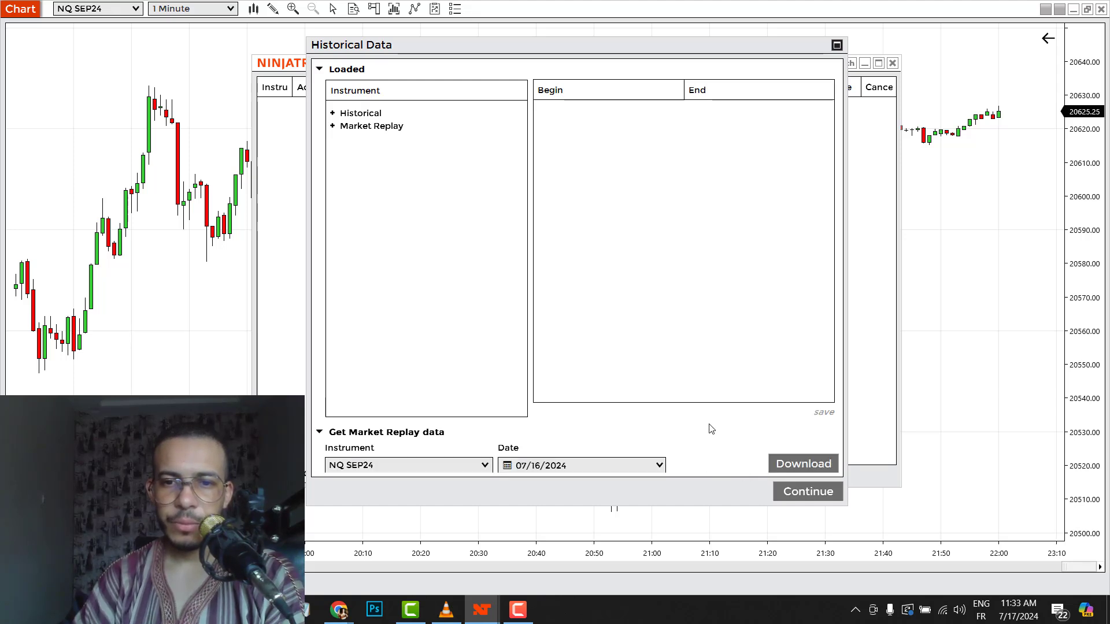
Continue into playback, minimize the Control Center, compress and pan the chart, and start replaying.
left_click(803, 492)
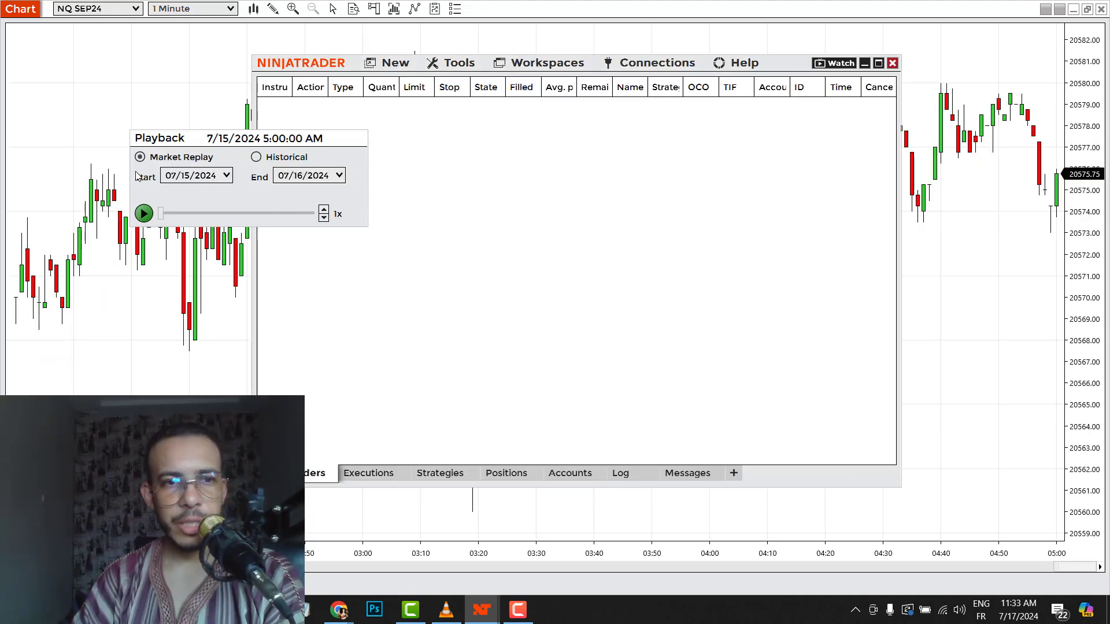
left_click(864, 64)
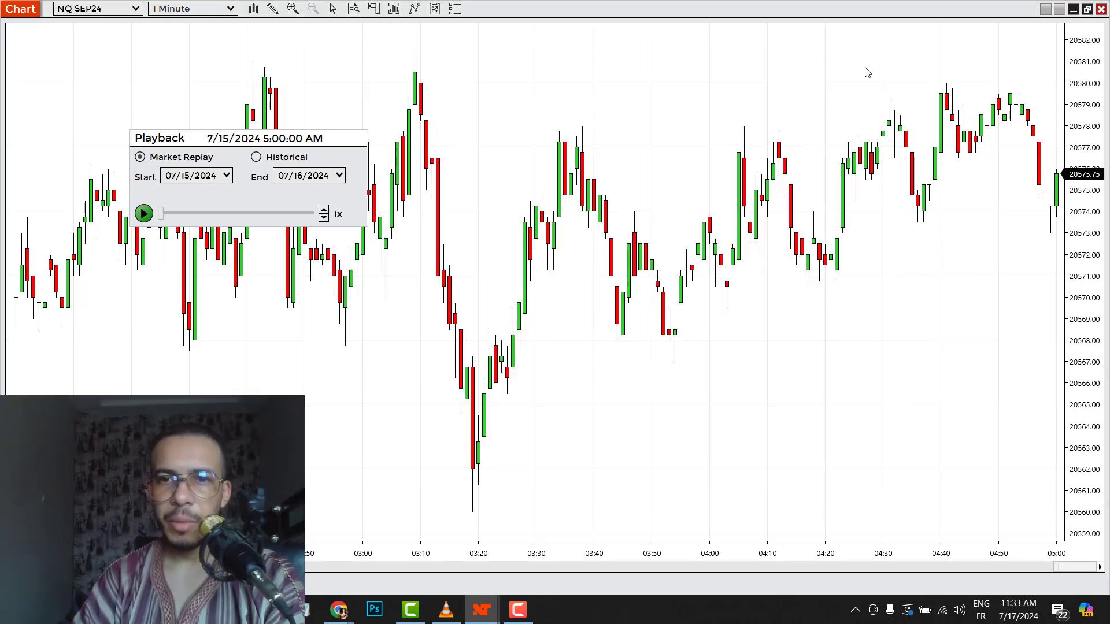
left_click_drag(649, 553, 710, 552)
left_click_drag(781, 410, 670, 421)
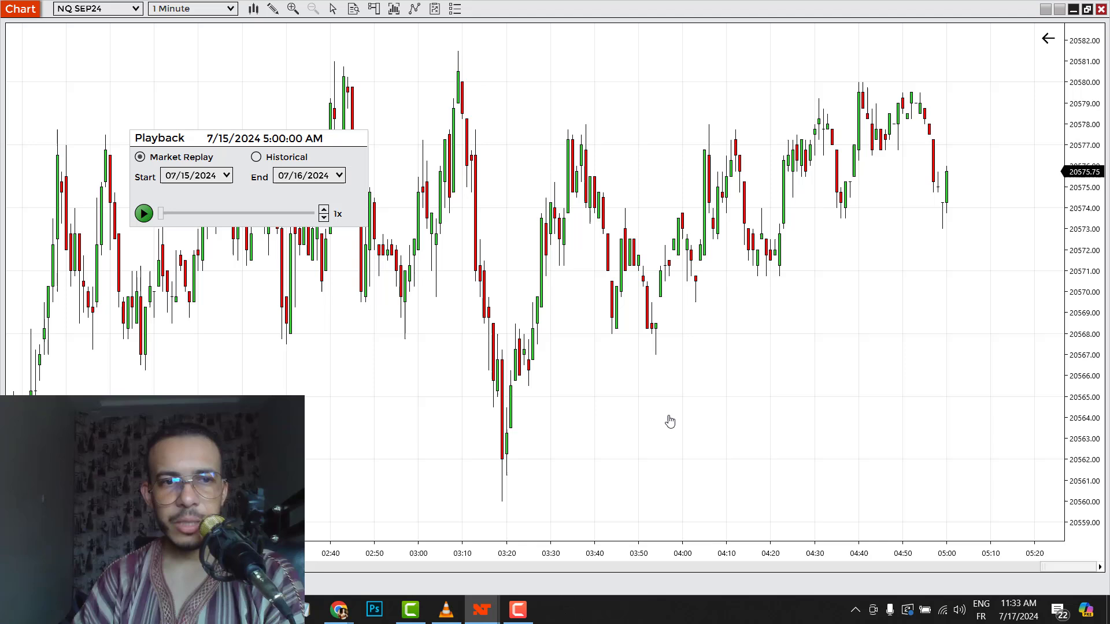
left_click(144, 214)
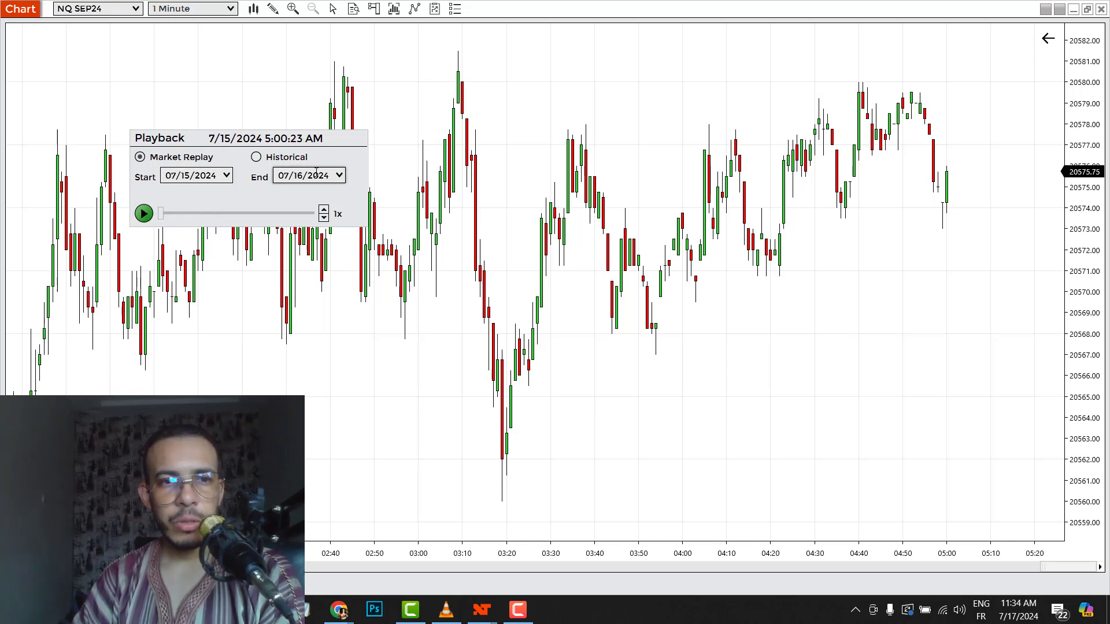
Set the replay range to 07/16/2024 through 07/17/2024 and play it.
left_click(340, 177)
left_click(353, 252)
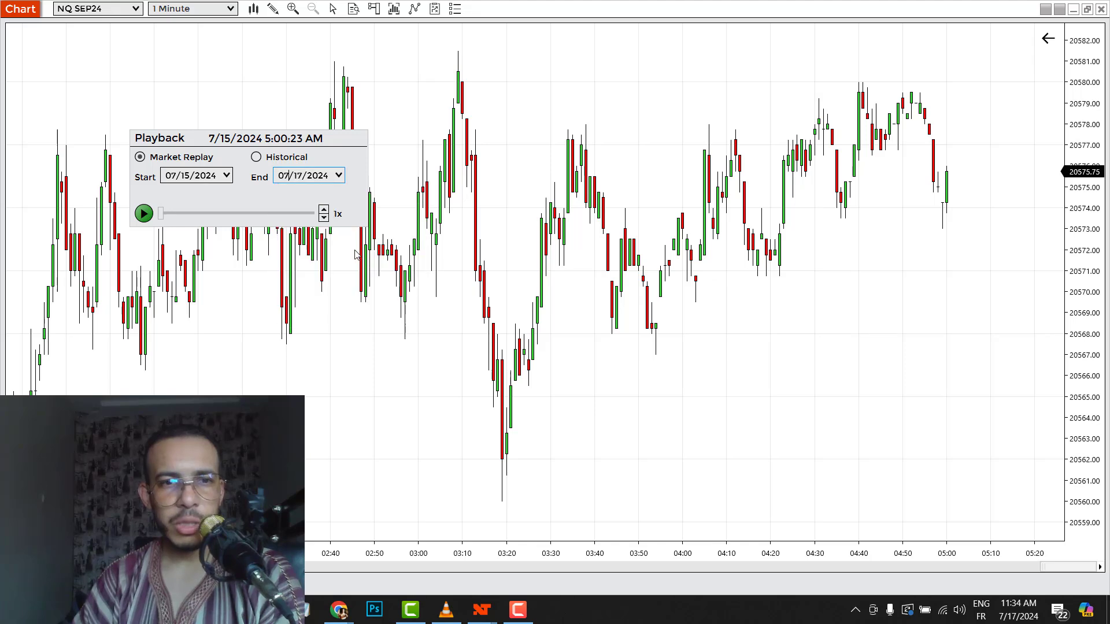
left_click(228, 176)
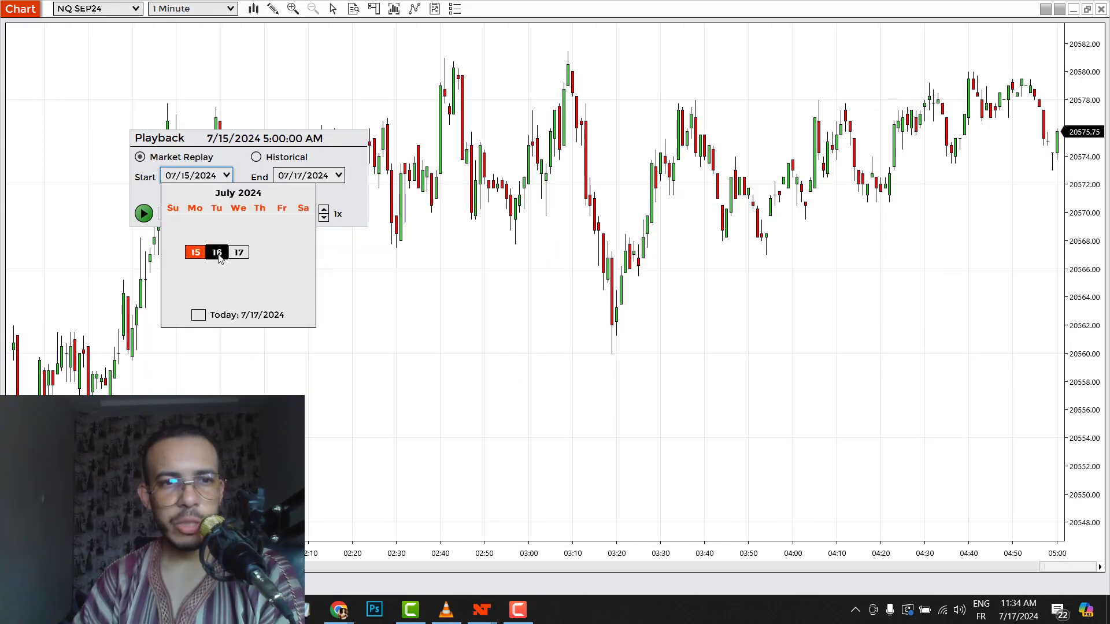
left_click(216, 250)
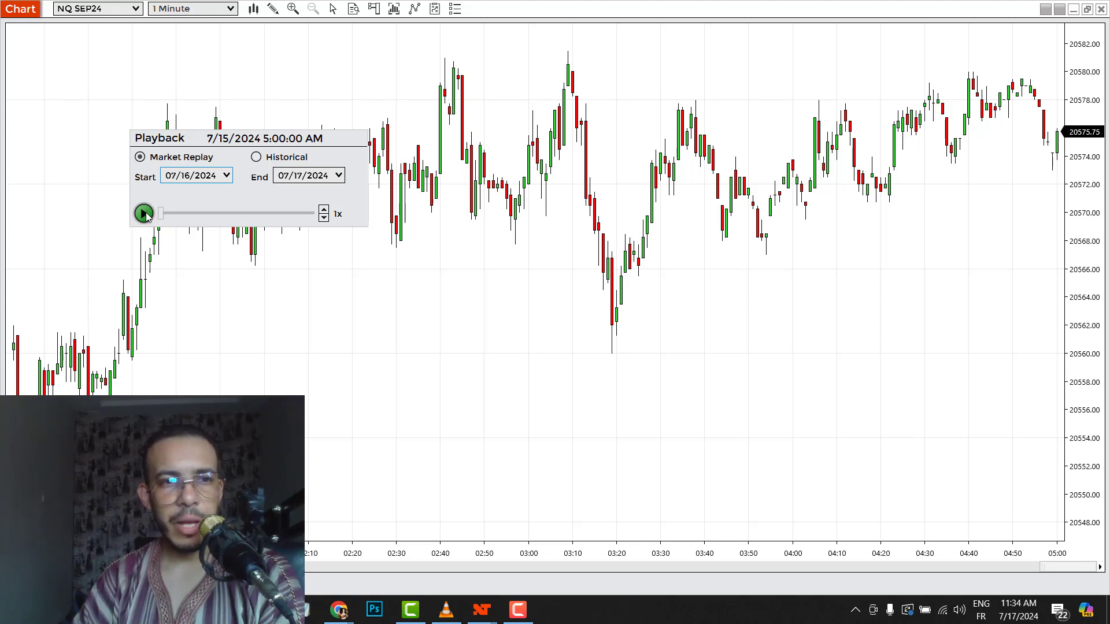
left_click(143, 214)
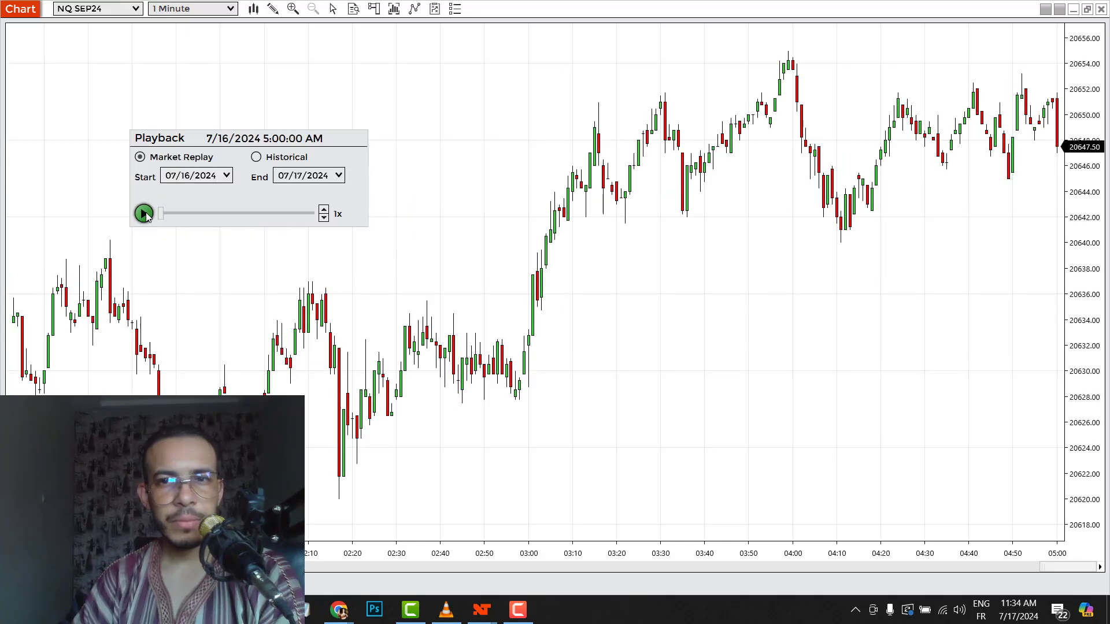
left_click(144, 214)
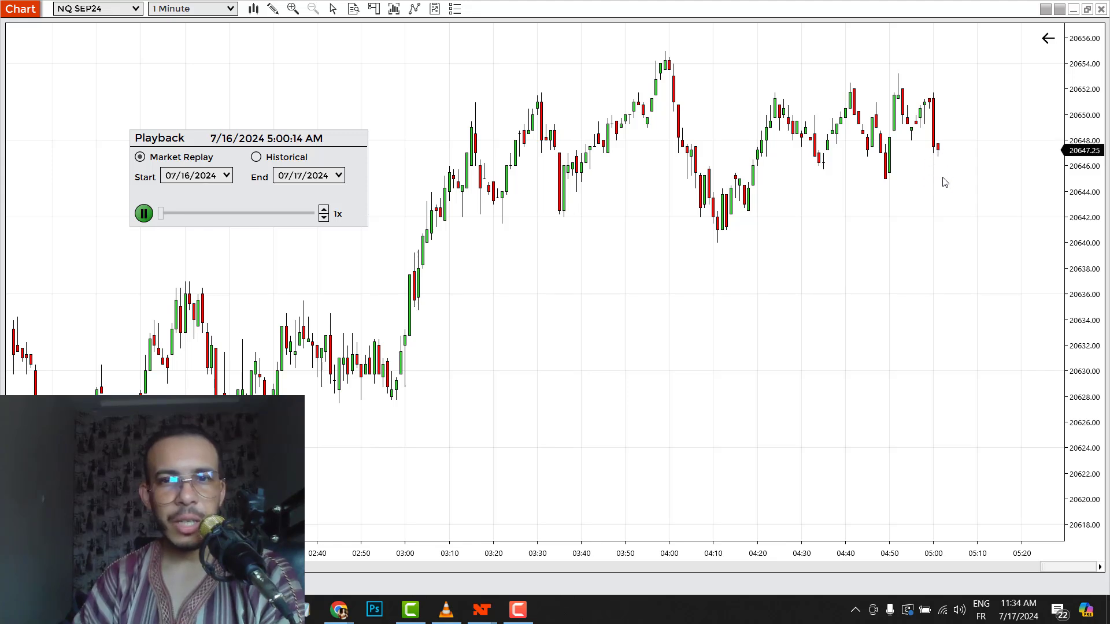
Raise the replay speed to 30x.
left_click(324, 210)
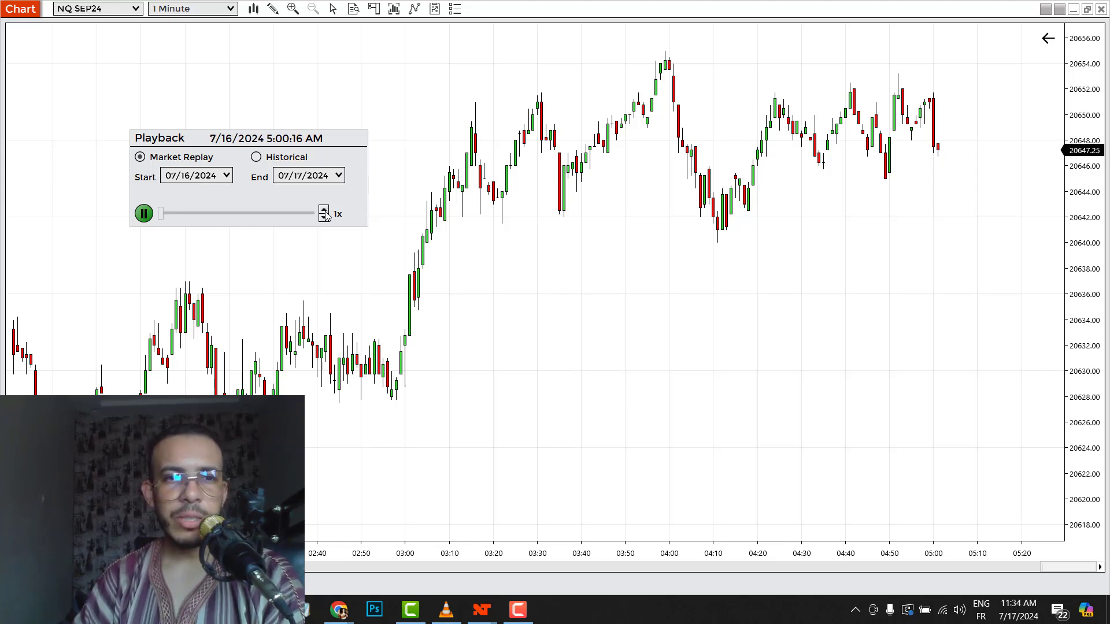
left_click(324, 210)
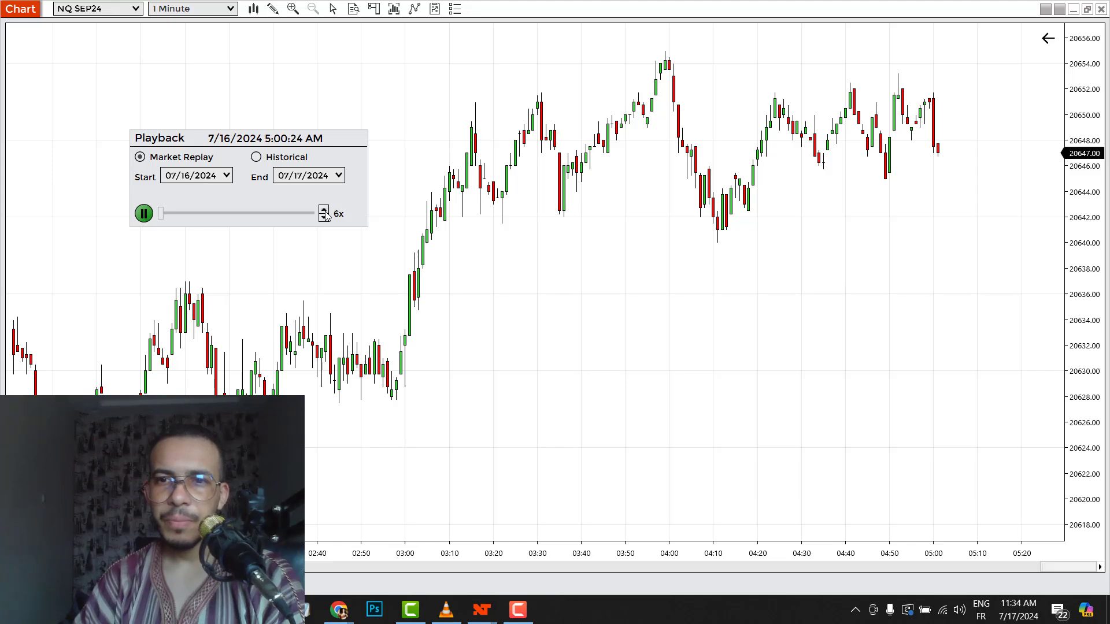
left_click(324, 210)
left_click(324, 211)
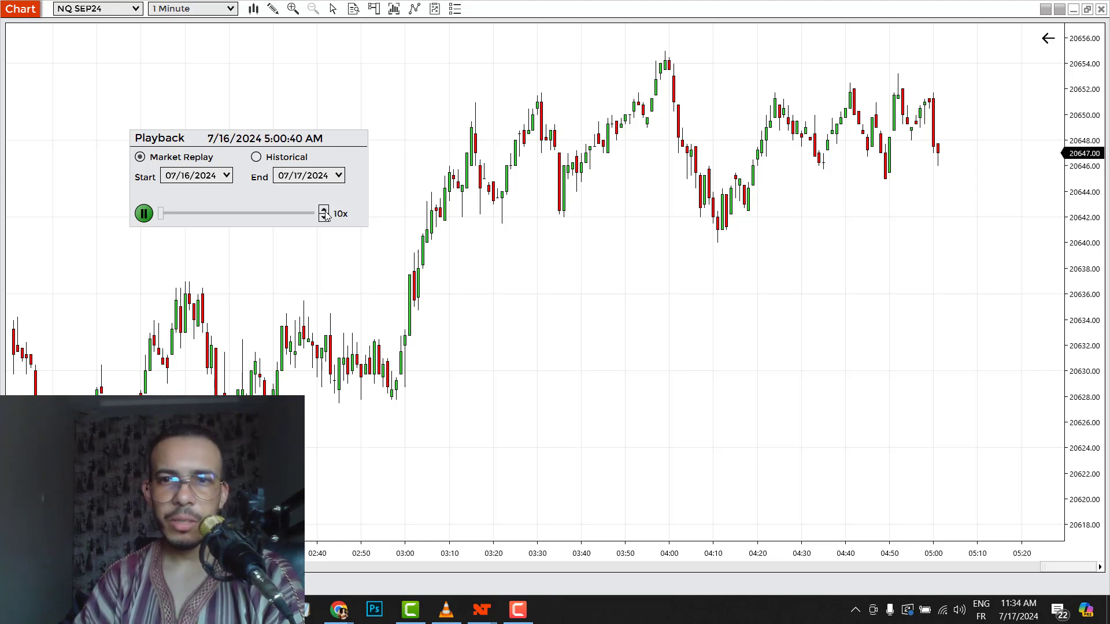
left_click(324, 211)
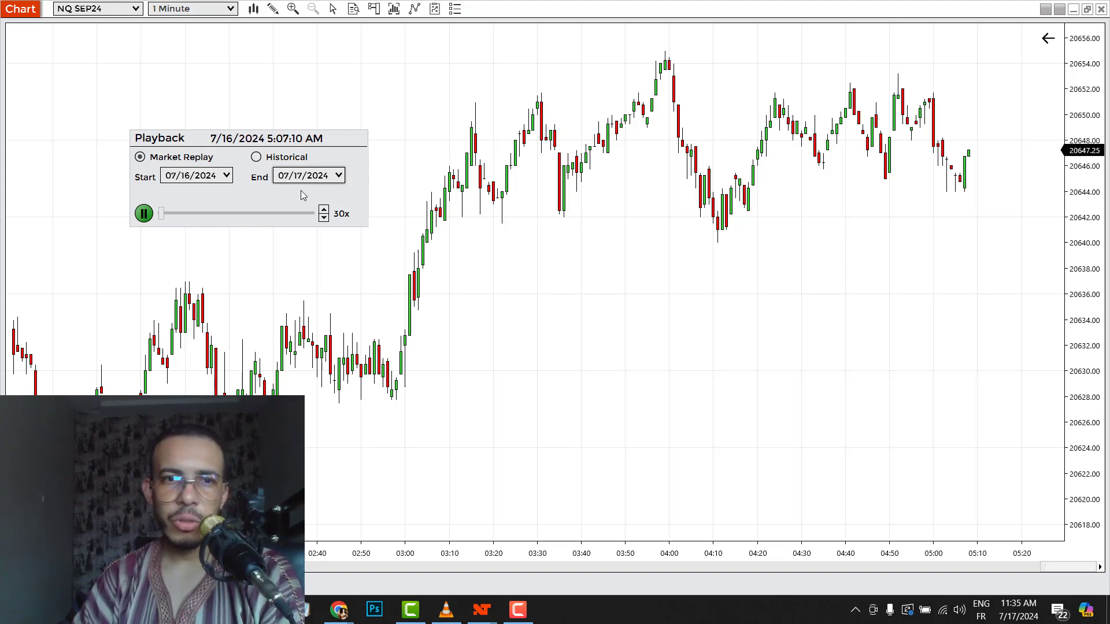
Pause, jump the replay ahead to about 2:34 PM on July 16, and resume.
left_click(162, 215)
left_click_drag(162, 215, 223, 218)
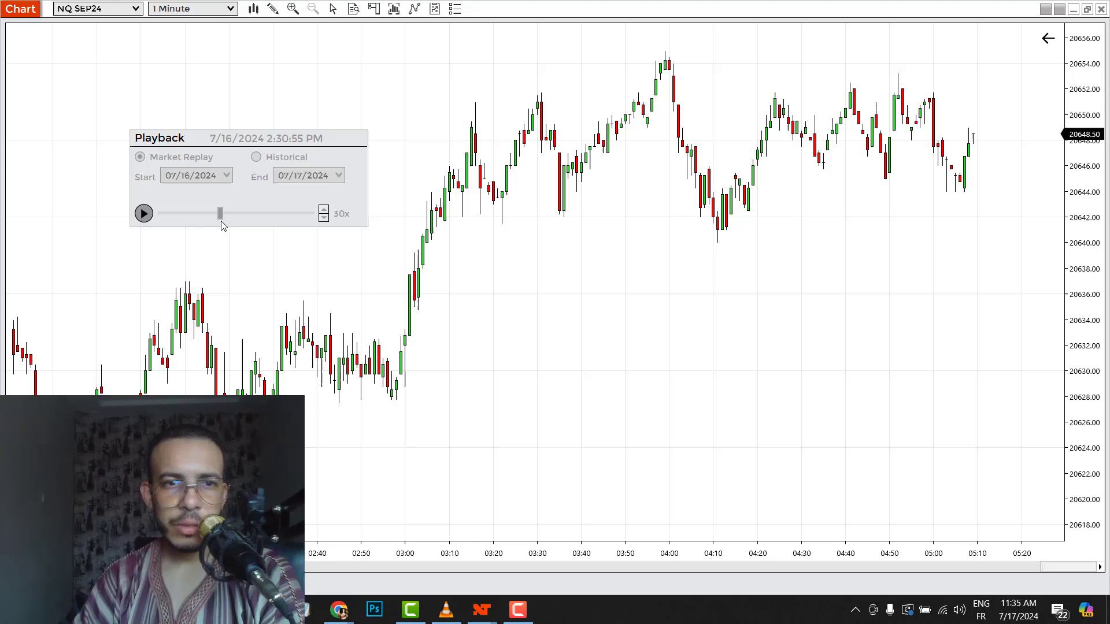
left_click(144, 214)
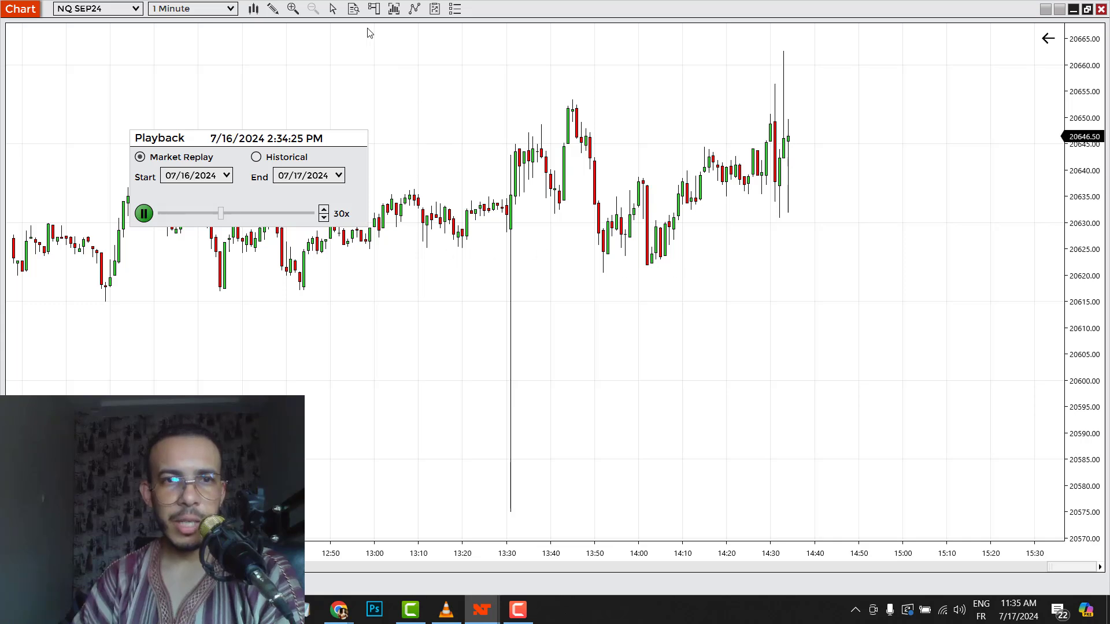
Open Chart Trader, buy one NQ SEP24 contract at 20646.25, and close it at 20665.25.
left_click(375, 10)
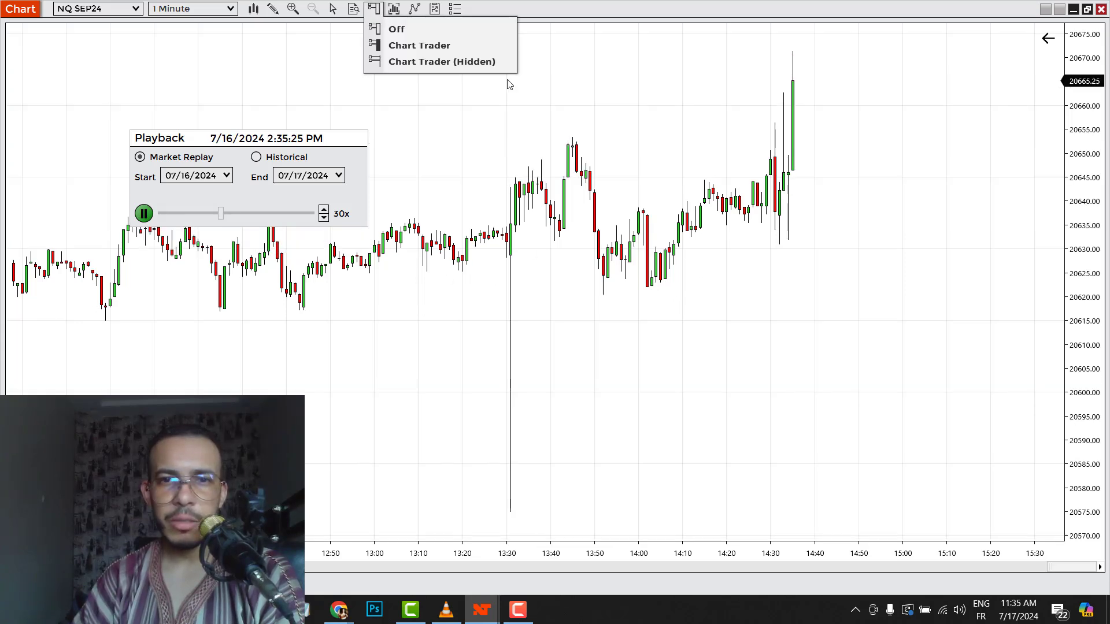
left_click(430, 46)
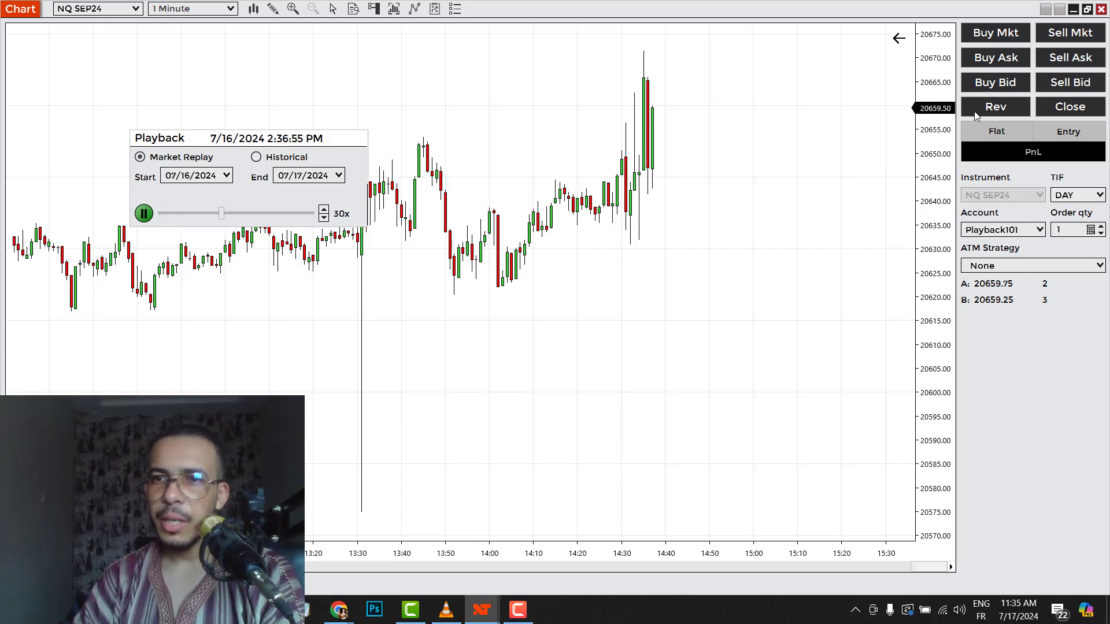
left_click(1003, 39)
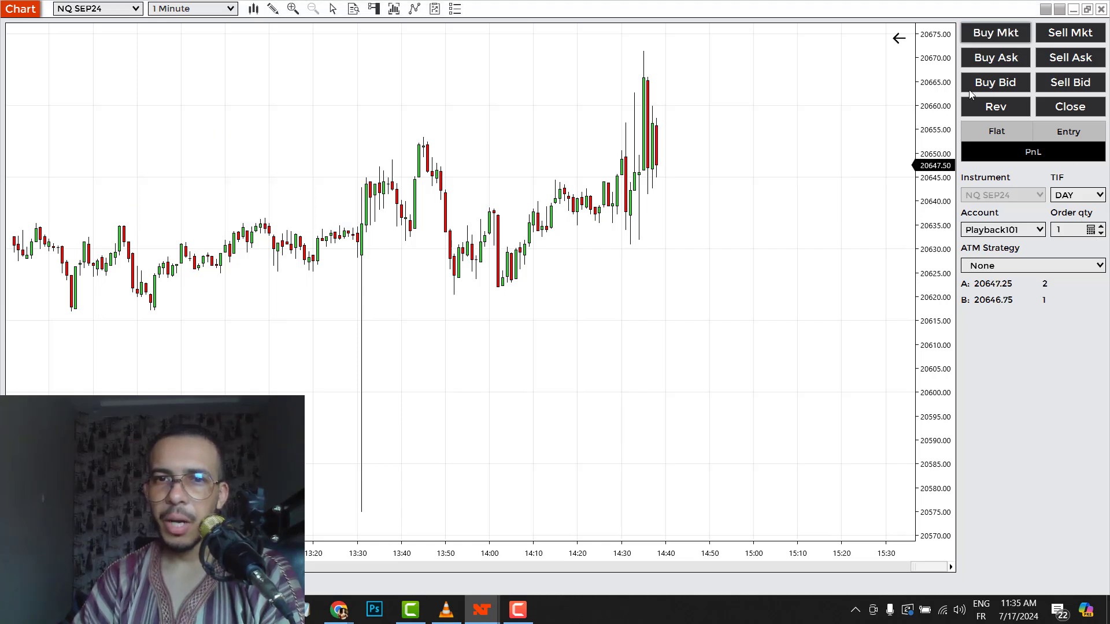
left_click(527, 328)
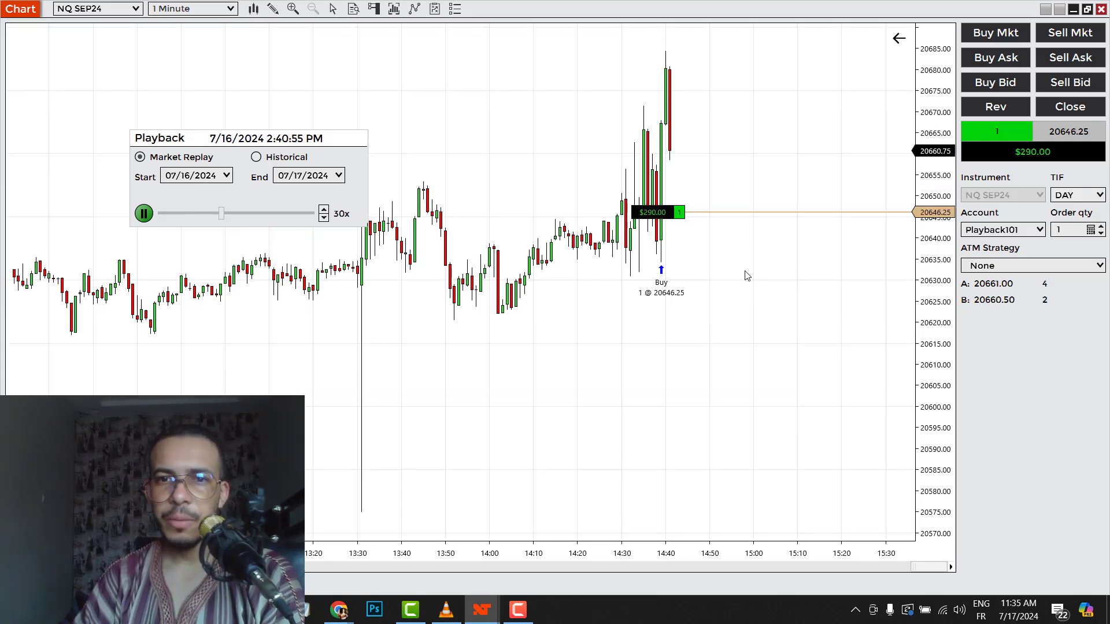
left_click(1071, 107)
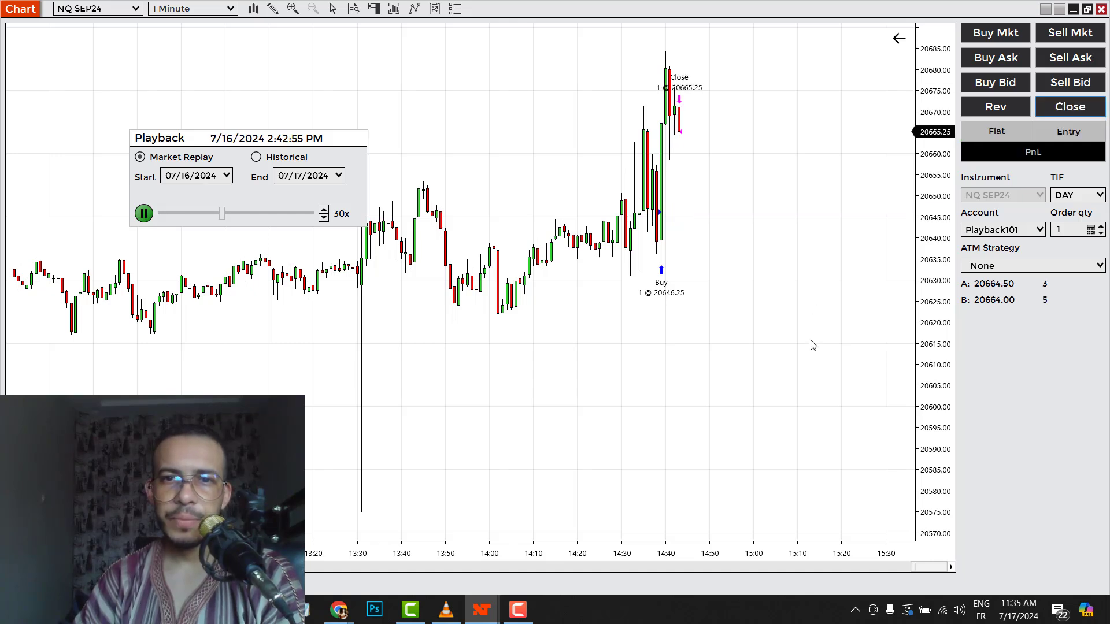